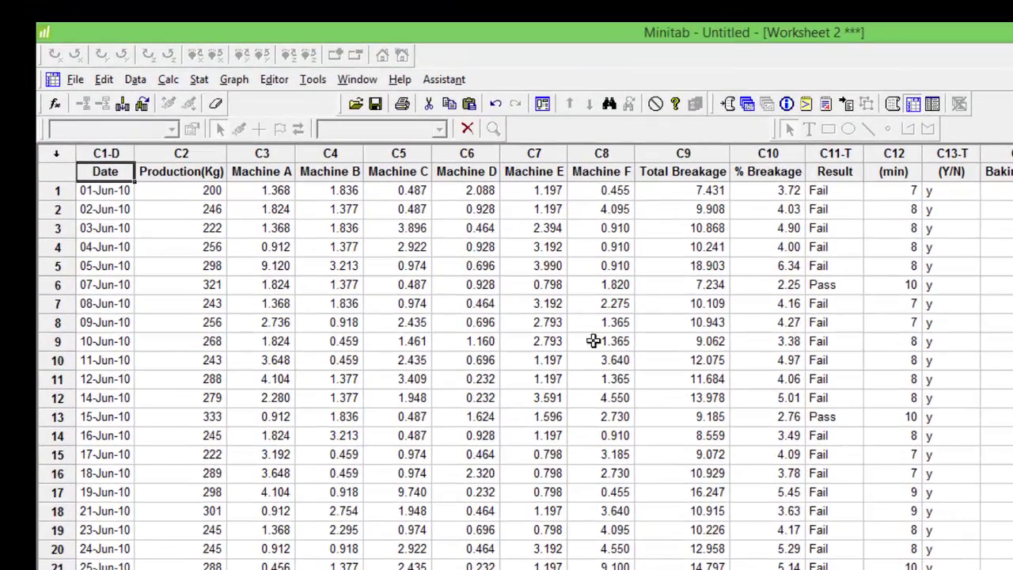
Step: Browse the Stat > ANOVA analyses list, then dismiss it and return to the worksheet
{"action": "left_click", "coordinate": [202, 81]}
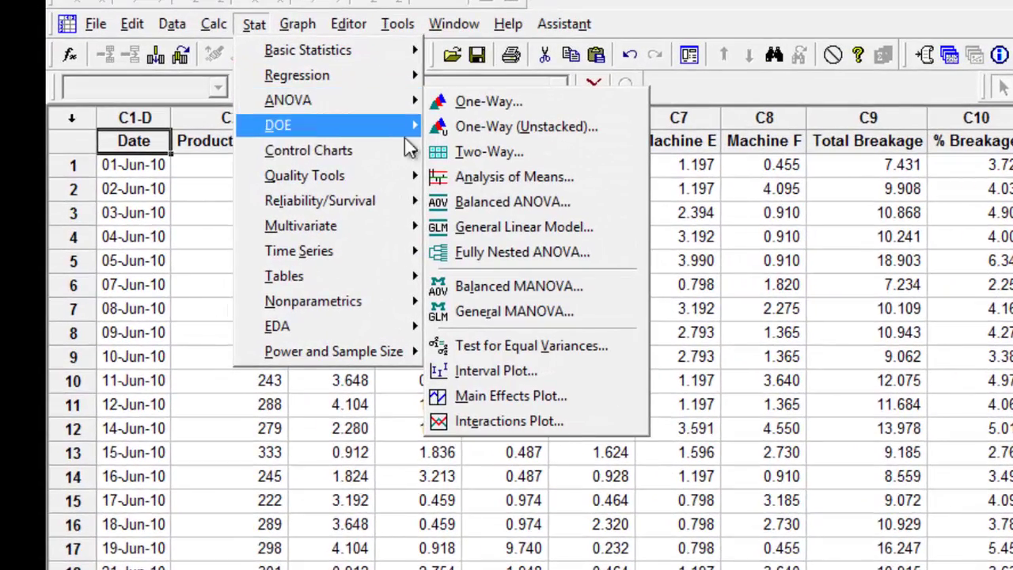
{"action": "mouse_move", "coordinate": [289, 99]}
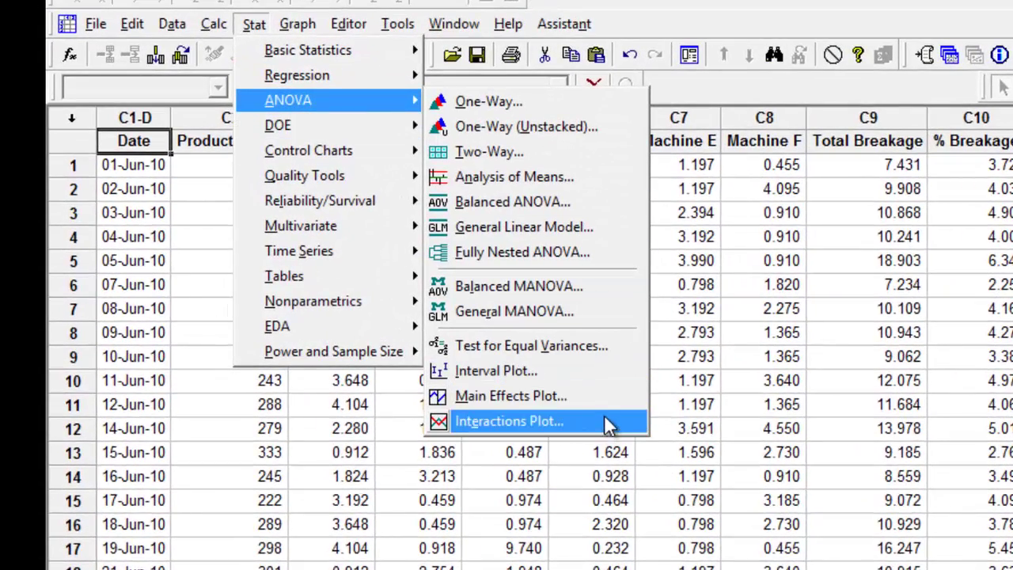
{"action": "left_click", "coordinate": [244, 30]}
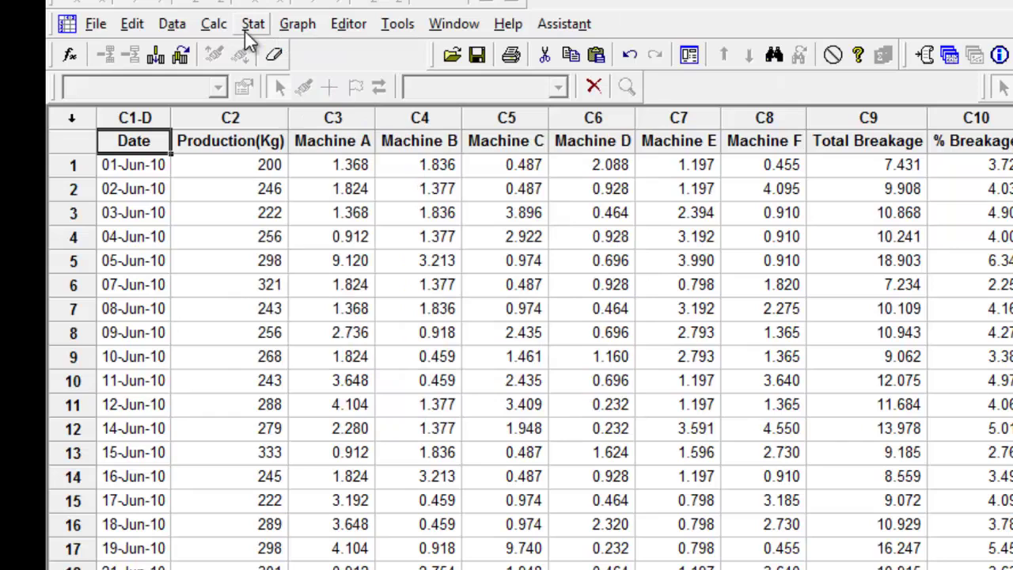
{"action": "left_click", "coordinate": [245, 30]}
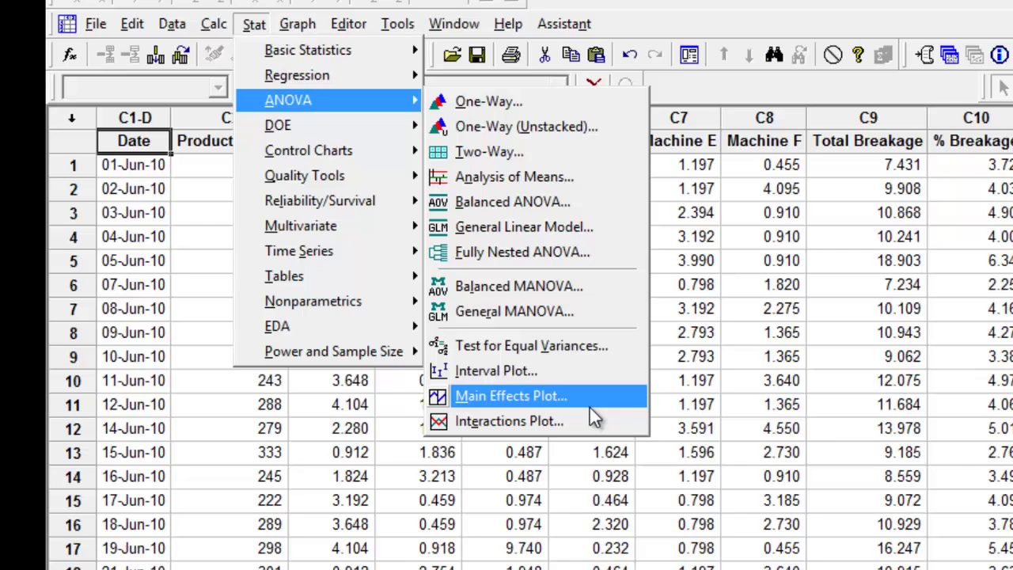
{"action": "left_click", "coordinate": [785, 379]}
Step: Inspect the Total Breakage values, scroll right through later columns to Ovan, then return home
{"action": "left_click", "coordinate": [878, 361]}
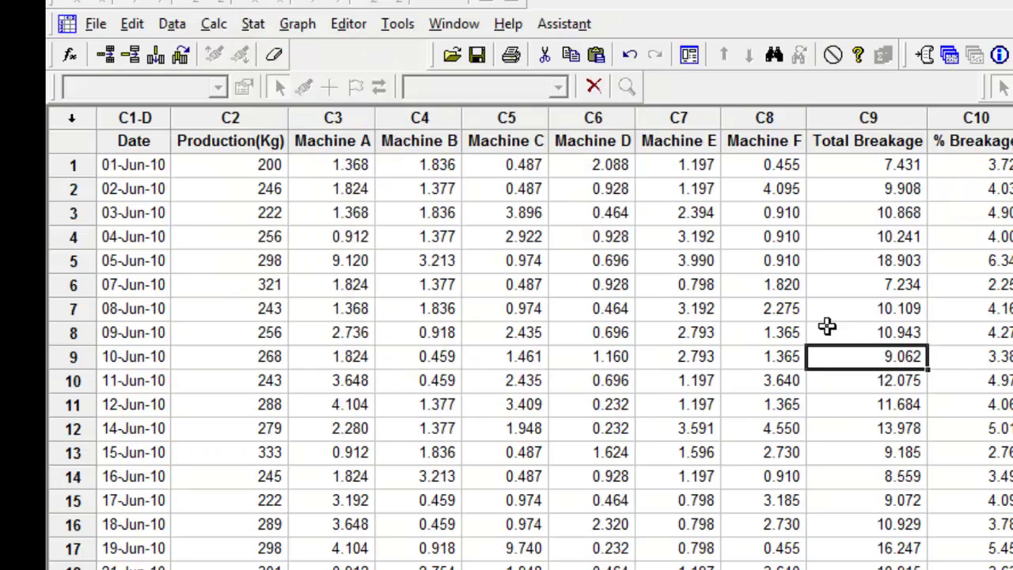
{"action": "left_click", "coordinate": [862, 118]}
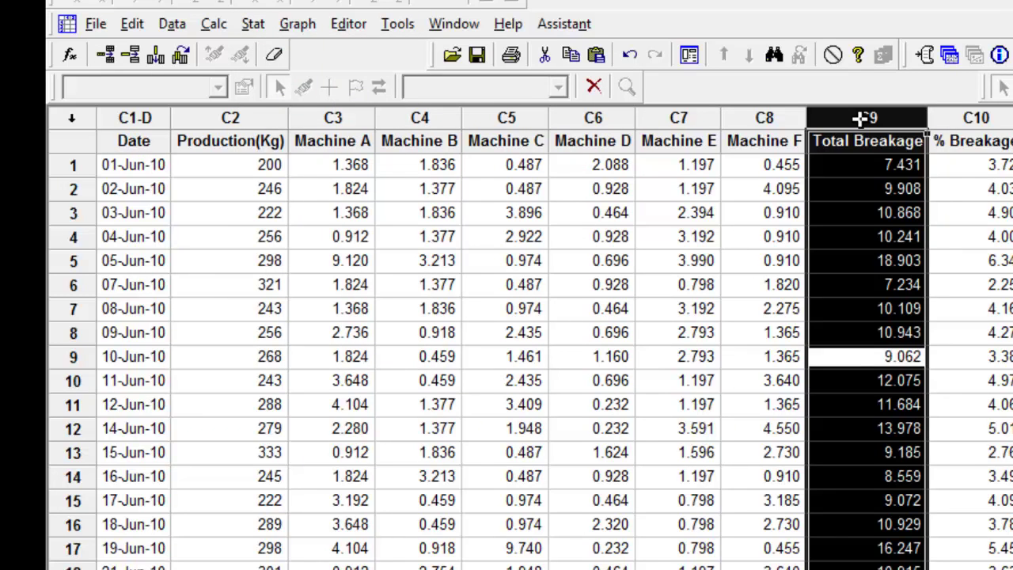
{"action": "left_click", "coordinate": [970, 277]}
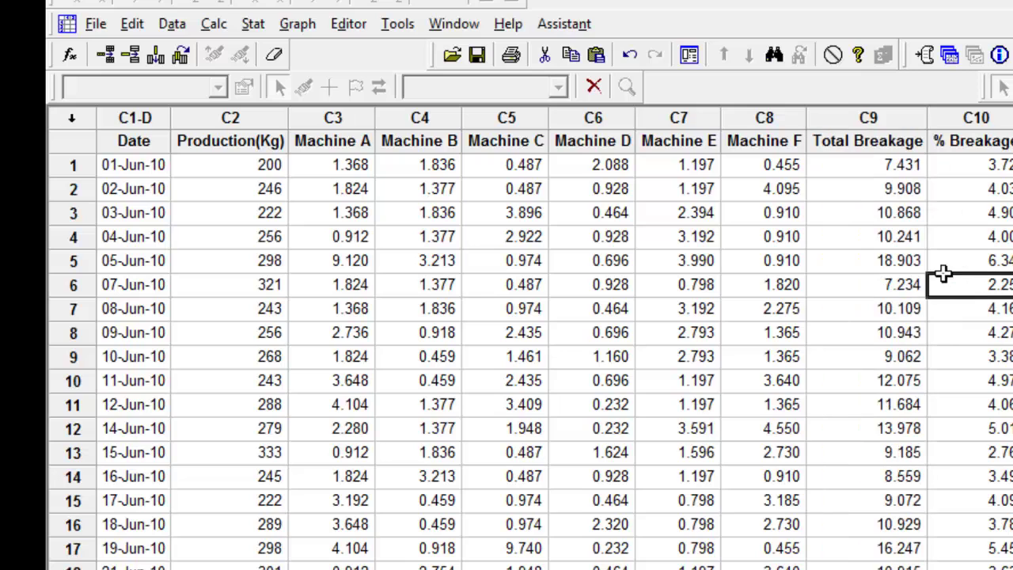
{"action": "left_click", "coordinate": [892, 241]}
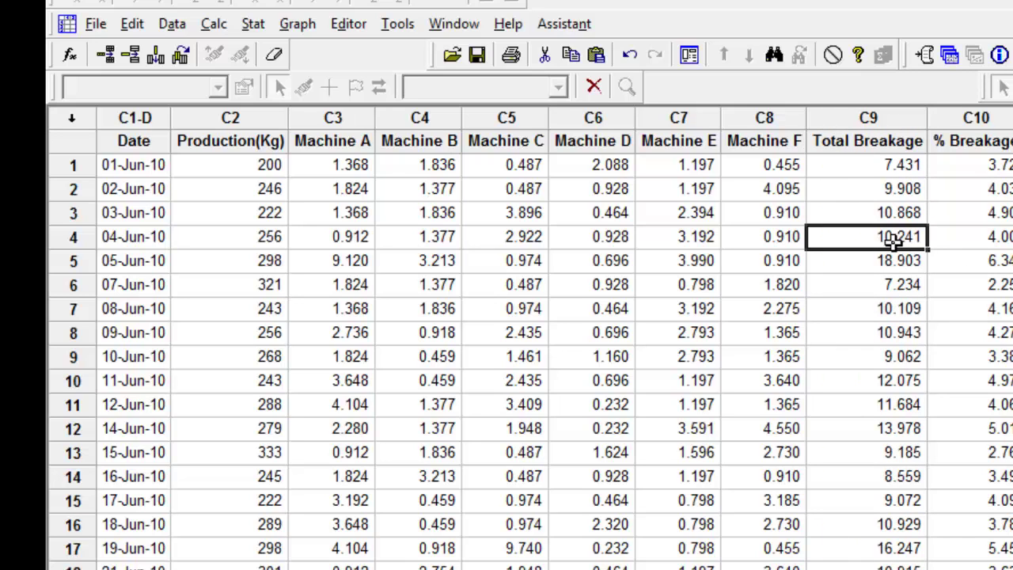
{"action": "key", "text": "Right"}
{"action": "key", "text": "Right"}
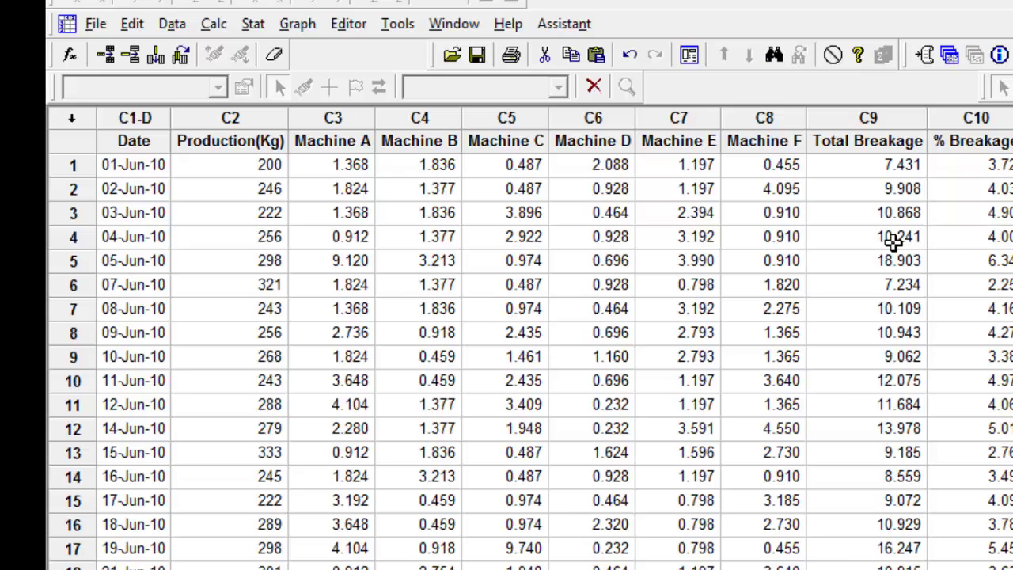
{"action": "scroll", "coordinate": [892, 240], "scroll_direction": "right", "scroll_amount": 4}
{"action": "scroll", "coordinate": [893, 240], "scroll_direction": "right", "scroll_amount": 2}
{"action": "scroll", "coordinate": [892, 241], "scroll_direction": "right", "scroll_amount": 1}
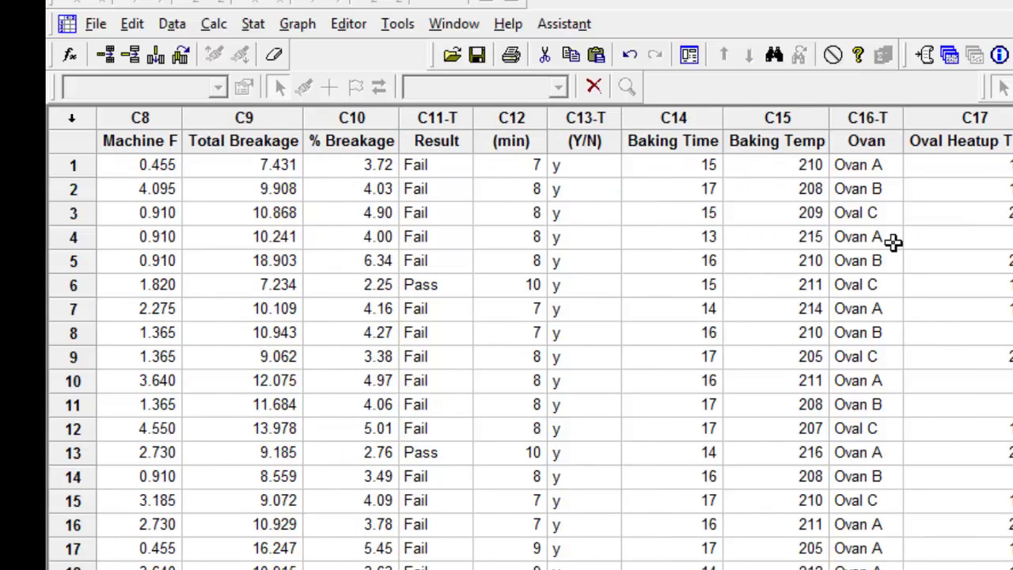
{"action": "key", "text": "Home"}
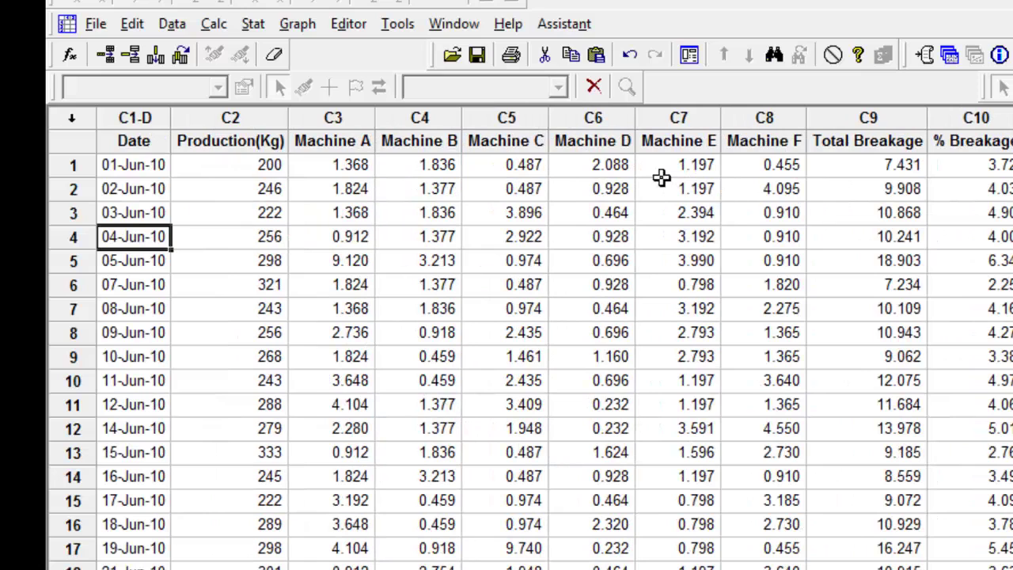
Step: Start a Main Effects Plot with Total Breakage as the response
{"action": "left_click", "coordinate": [248, 28]}
{"action": "mouse_move", "coordinate": [288, 100]}
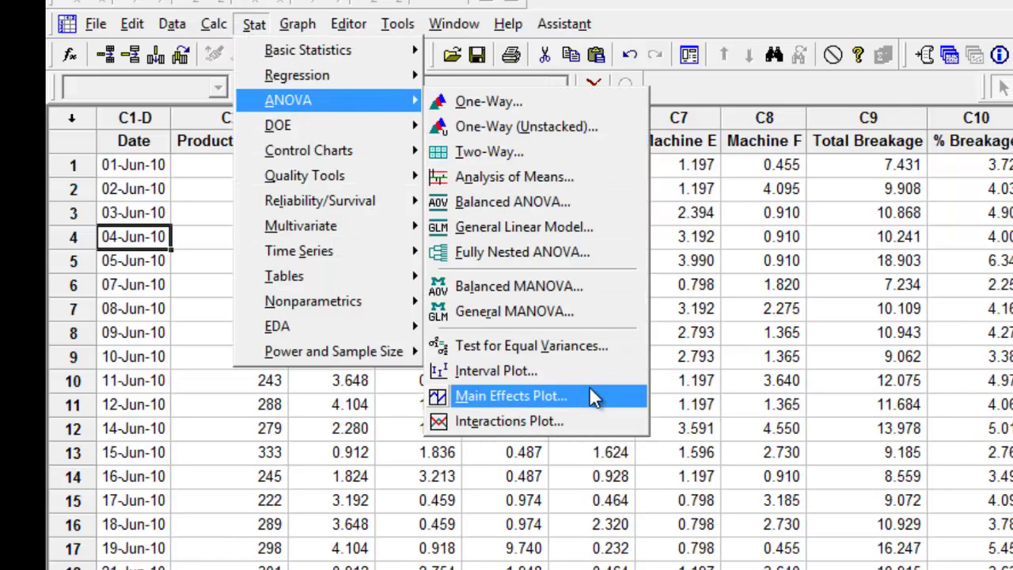
{"action": "left_click", "coordinate": [588, 387]}
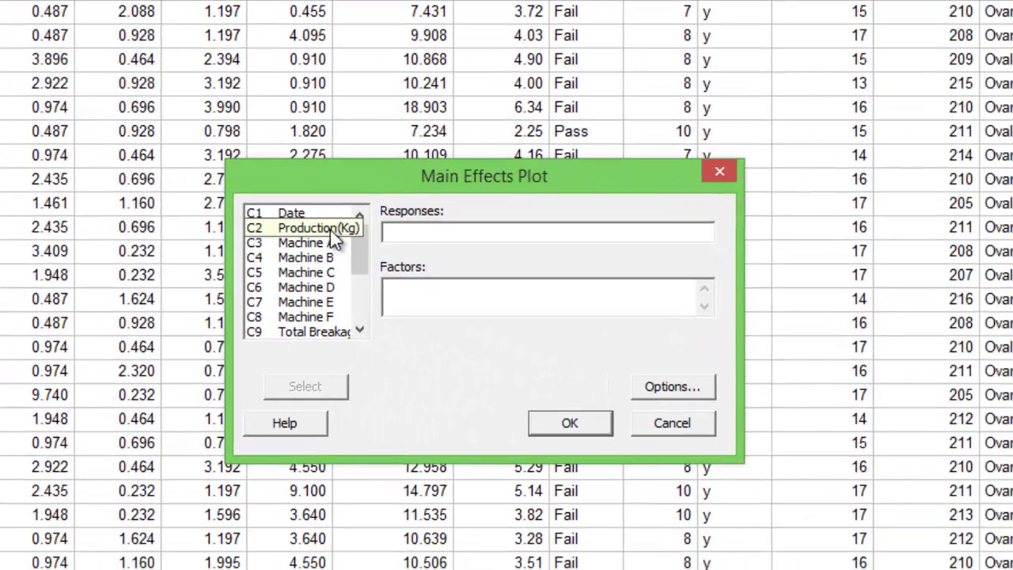
{"action": "double_click", "coordinate": [333, 331]}
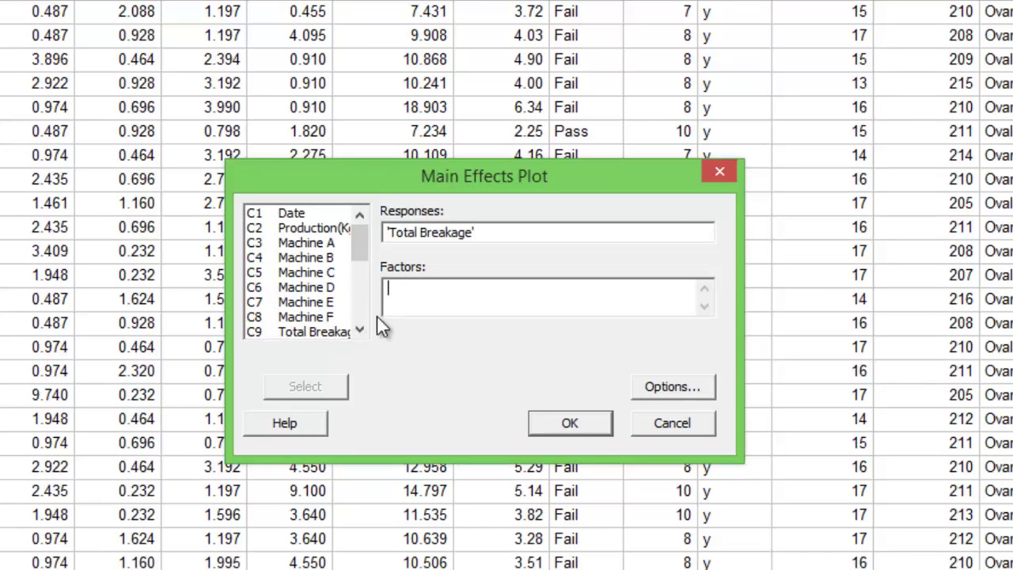
{"action": "left_click", "coordinate": [359, 331]}
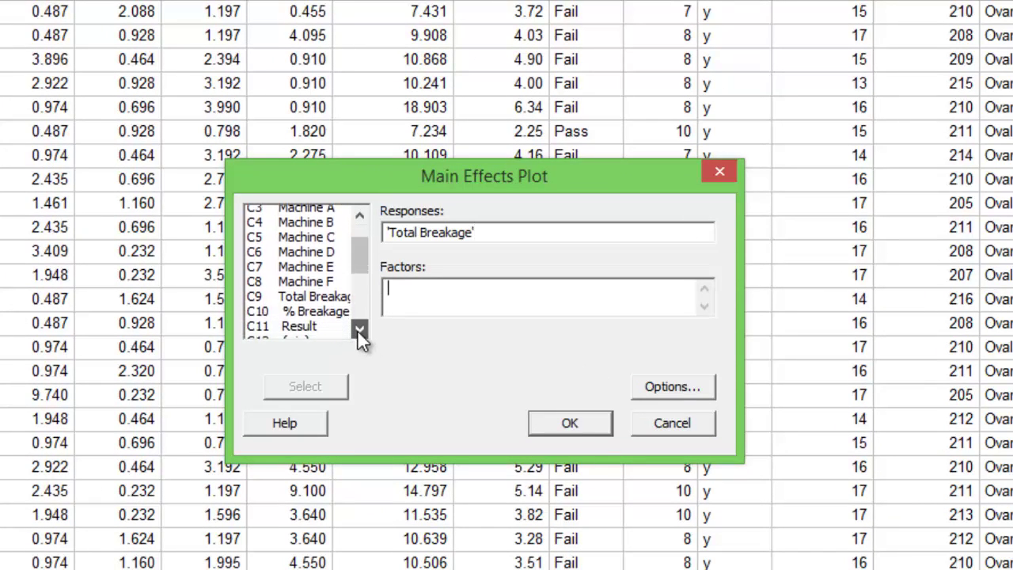
{"action": "left_click", "coordinate": [359, 331]}
{"action": "left_click", "coordinate": [360, 330]}
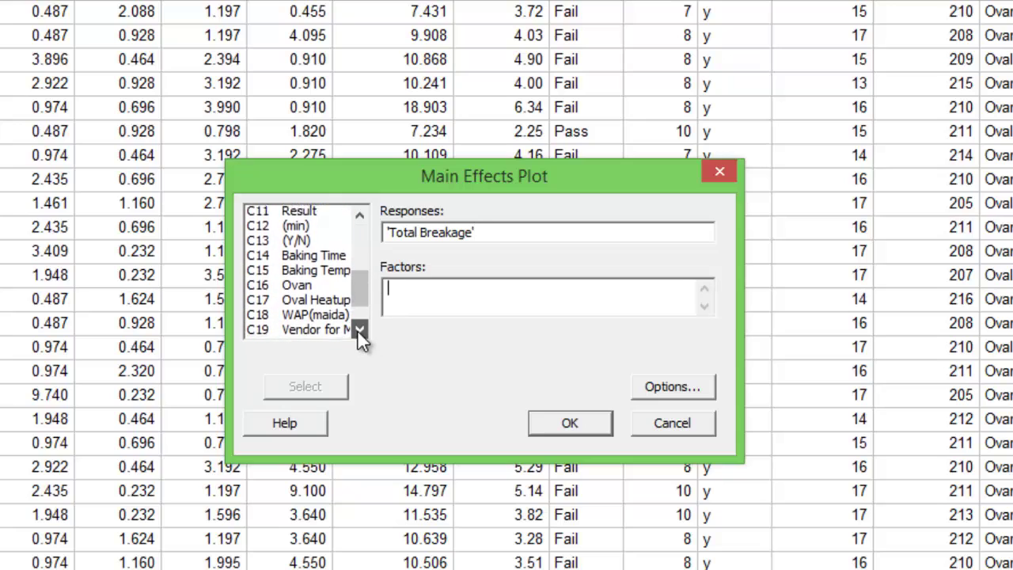
{"action": "left_click", "coordinate": [359, 331]}
Step: Add Ovan and Vendor for Maida as the plot's factors
{"action": "left_click", "coordinate": [316, 272]}
{"action": "double_click", "coordinate": [317, 274]}
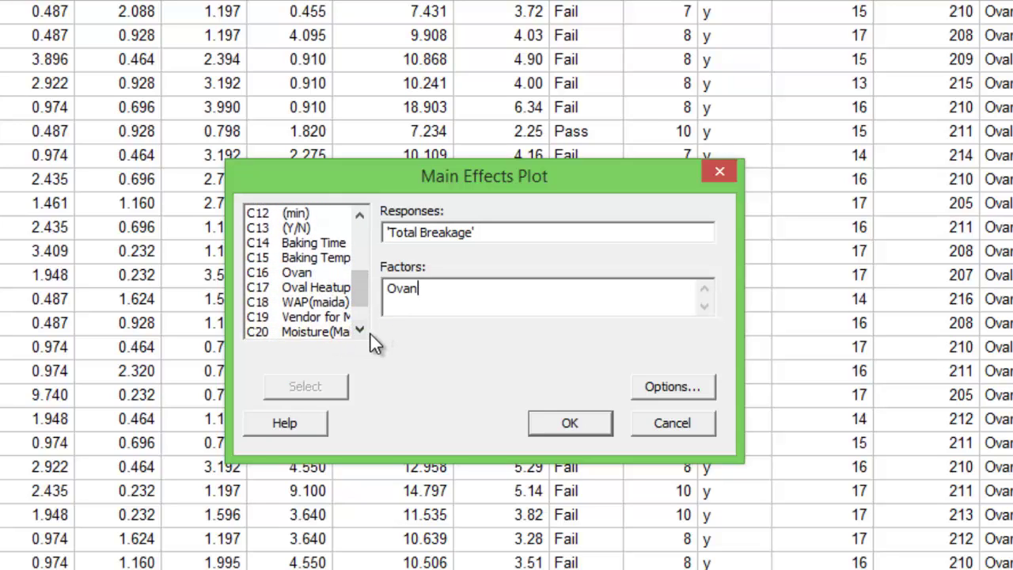
{"action": "double_click", "coordinate": [336, 318]}
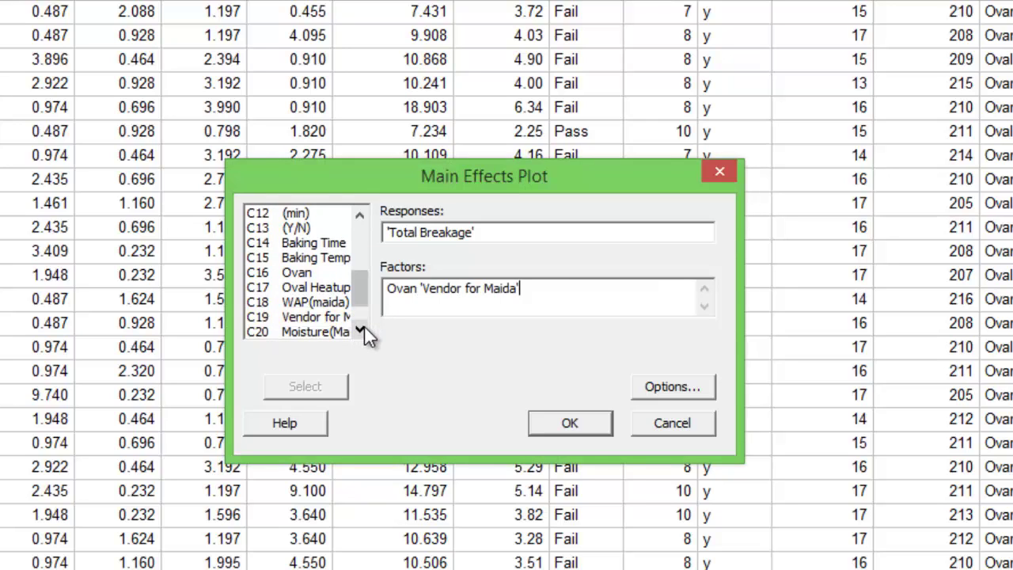
{"action": "left_click", "coordinate": [360, 330]}
{"action": "left_click", "coordinate": [360, 330]}
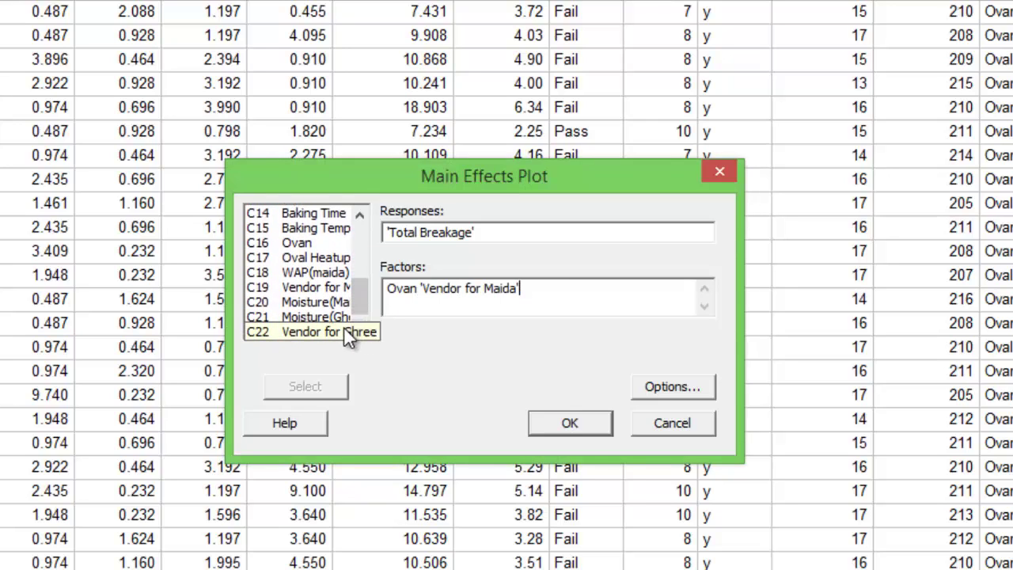
Step: Generate the main effects plot, showing Oval C with lowest mean breakage and vendors nearly equal
{"action": "left_click", "coordinate": [566, 425]}
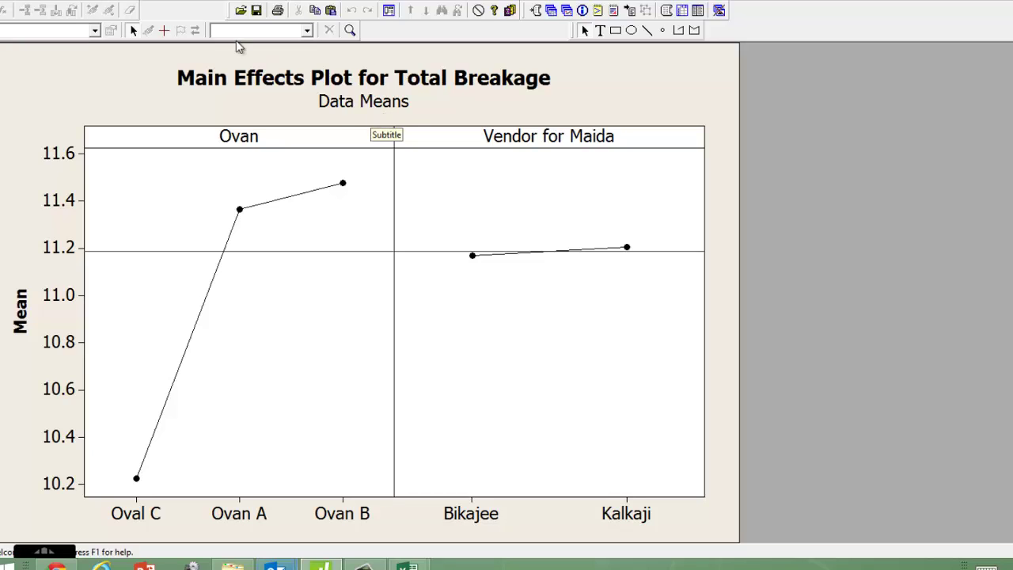
Step: Start an Interactions Plot with Total Breakage as the response
{"action": "left_click", "coordinate": [128, 4]}
{"action": "mouse_move", "coordinate": [151, 69]}
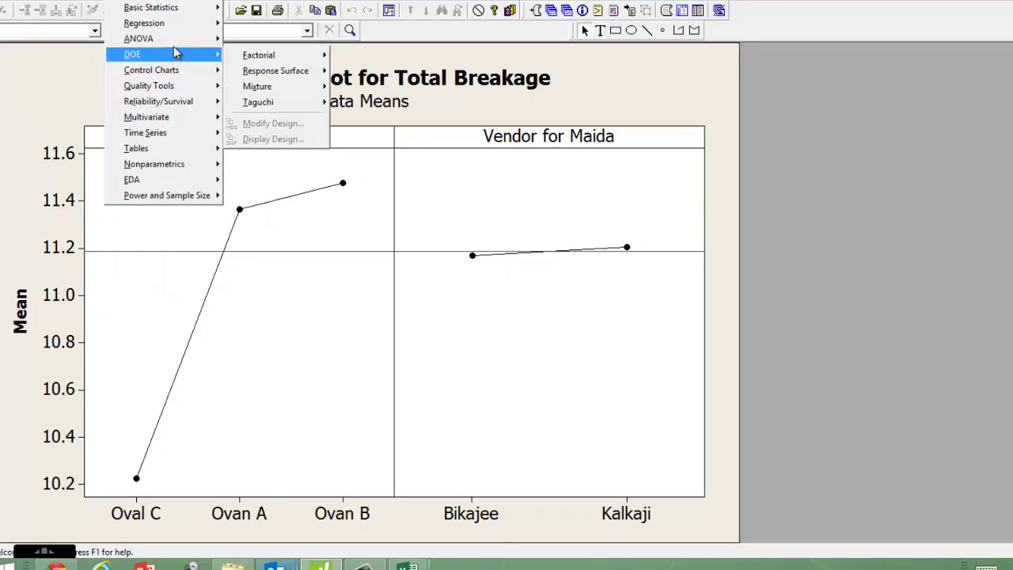
{"action": "mouse_move", "coordinate": [139, 38]}
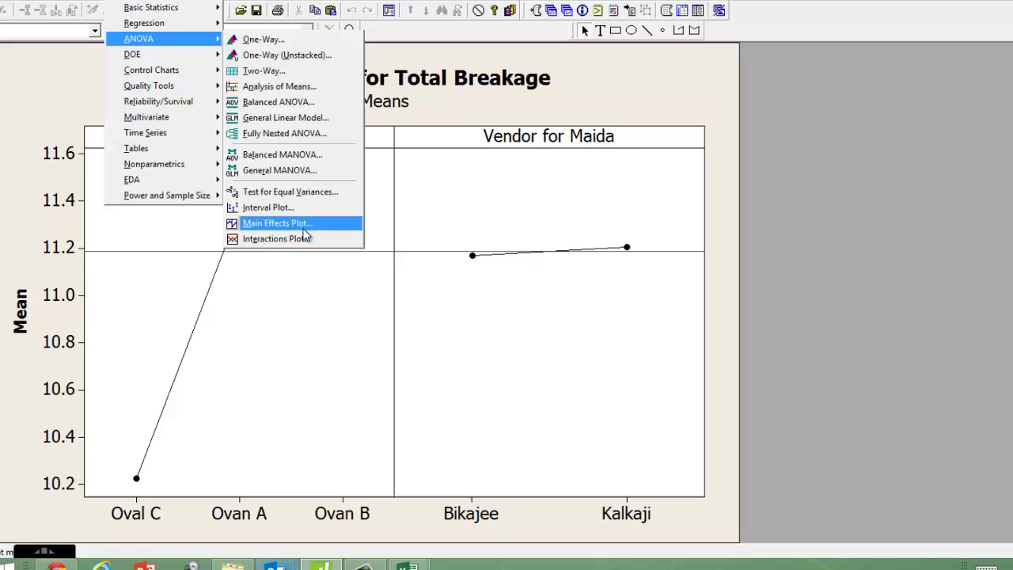
{"action": "left_click", "coordinate": [307, 242]}
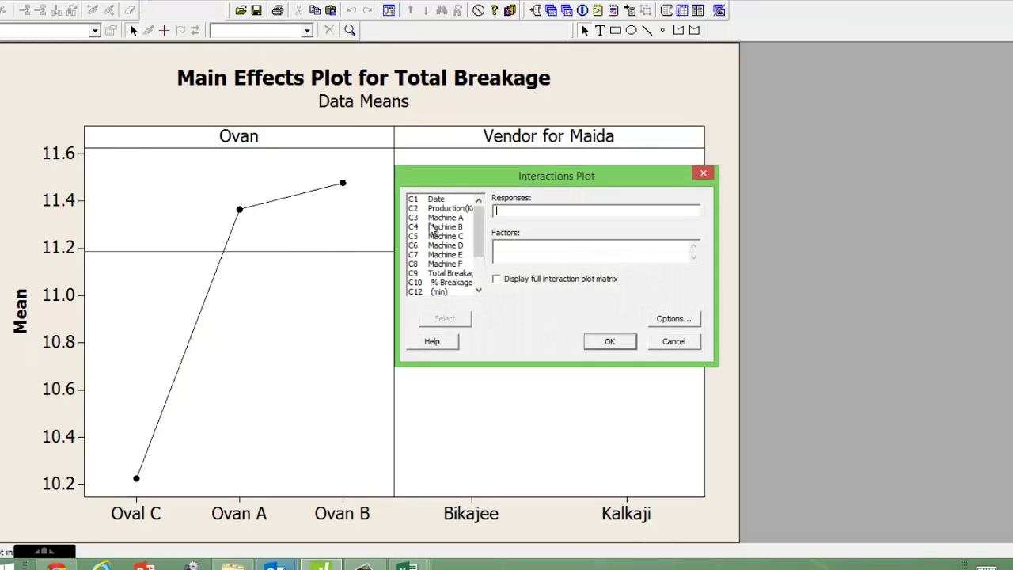
{"action": "double_click", "coordinate": [450, 273]}
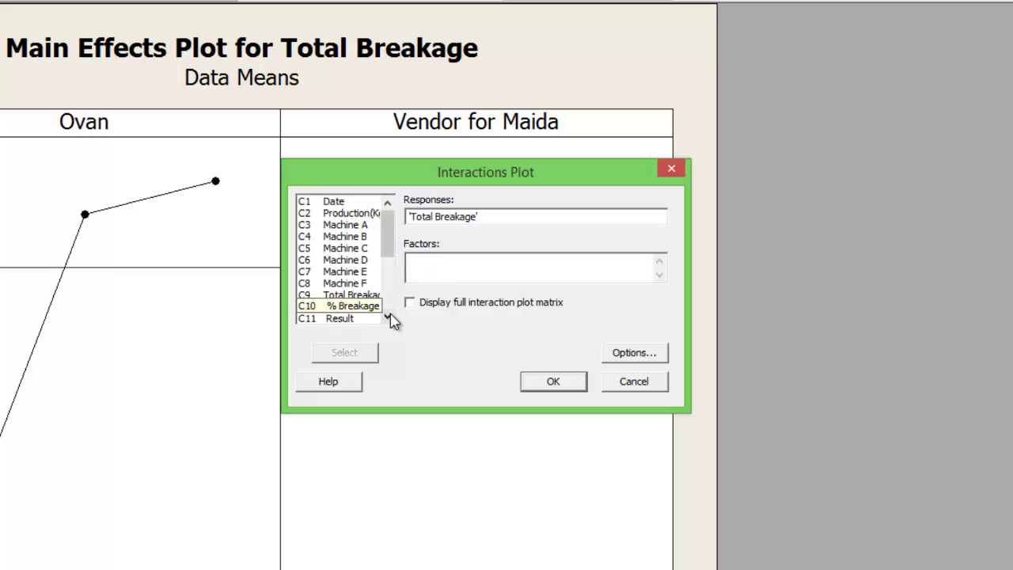
{"action": "left_click", "coordinate": [388, 317]}
{"action": "left_click", "coordinate": [387, 318]}
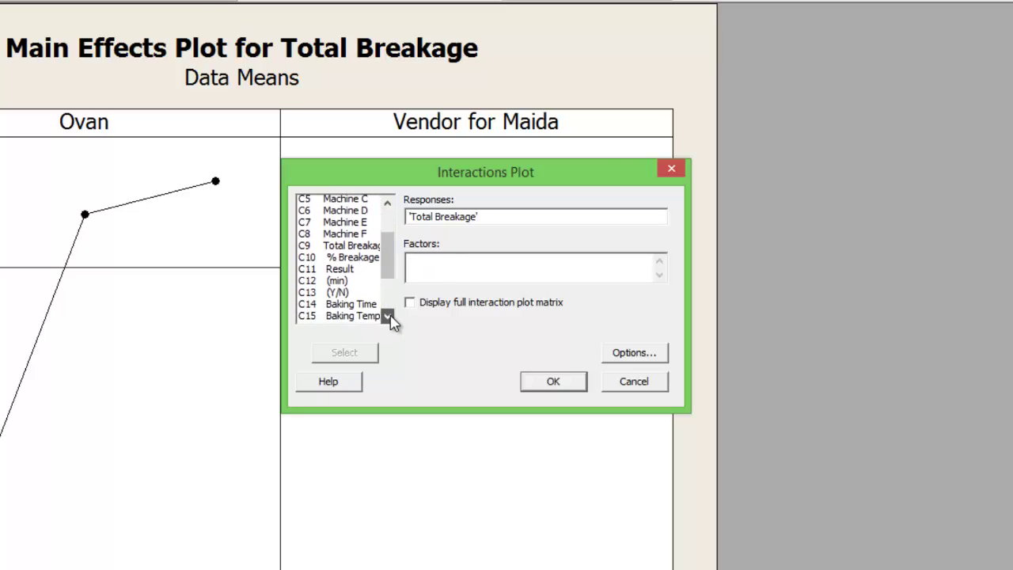
{"action": "left_click", "coordinate": [387, 317]}
{"action": "left_click", "coordinate": [388, 318]}
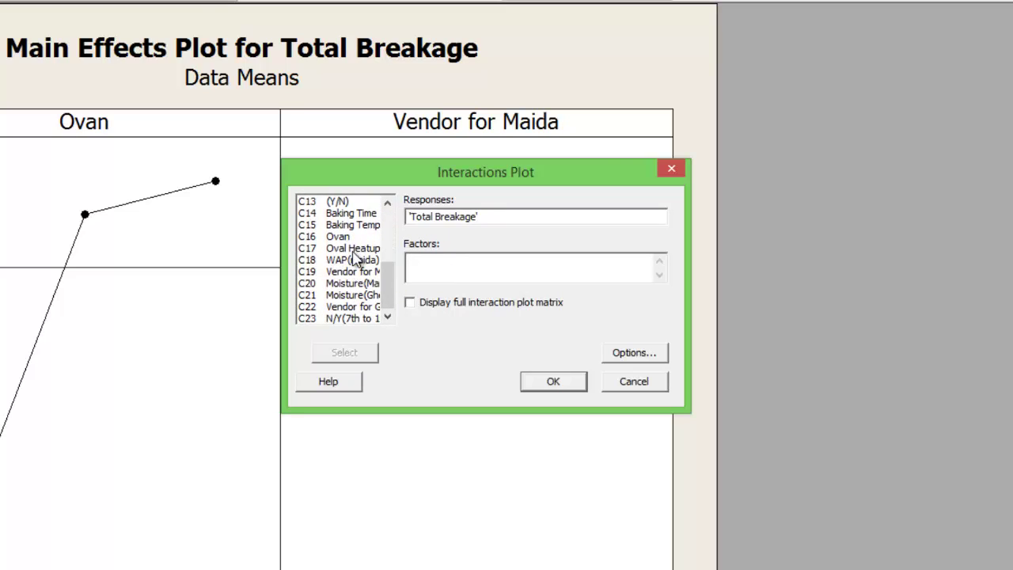
Step: Add Ovan and Vendor for Maida as factors and run the interaction plot
{"action": "double_click", "coordinate": [345, 237]}
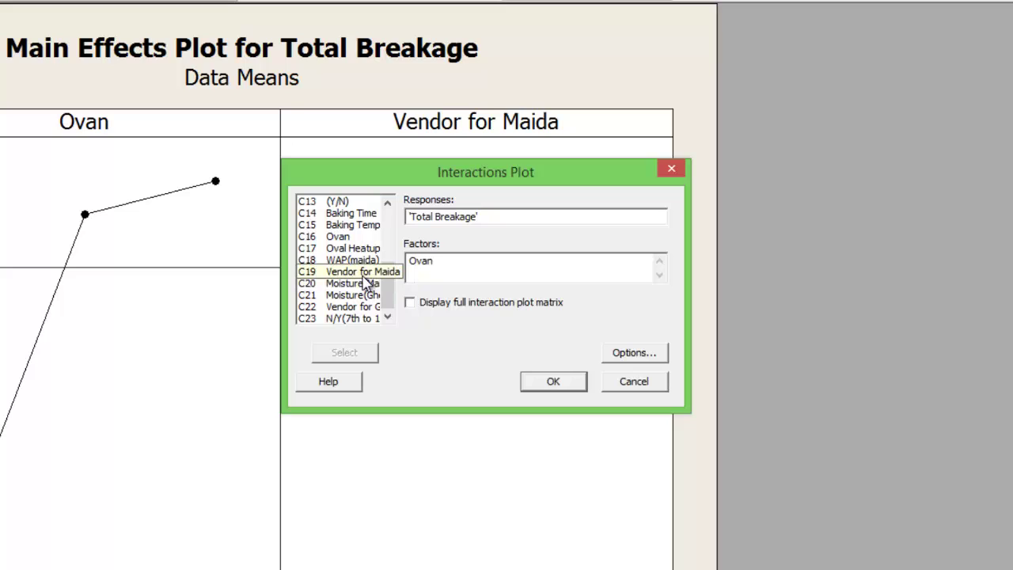
{"action": "double_click", "coordinate": [364, 276]}
{"action": "left_click", "coordinate": [553, 381]}
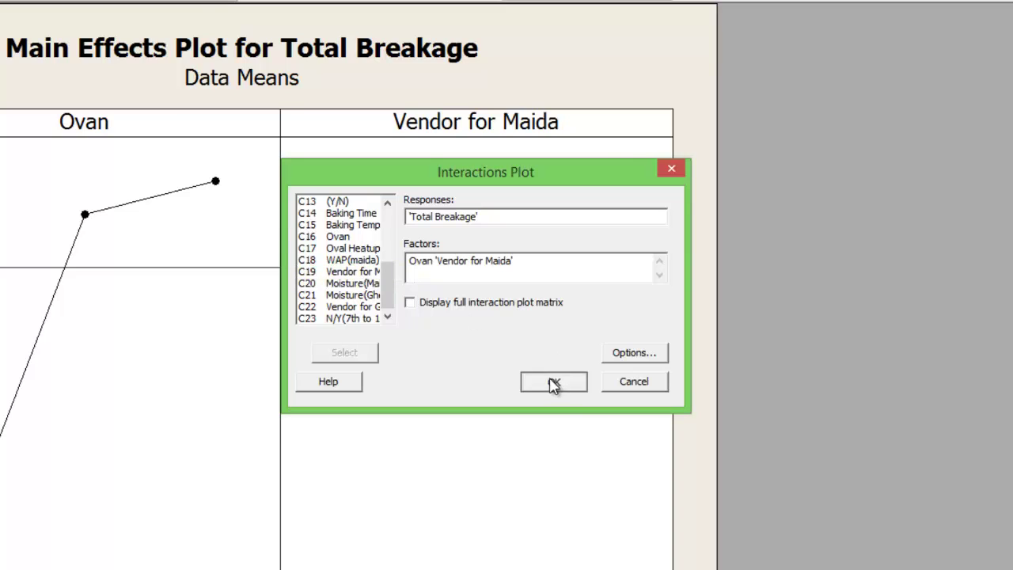